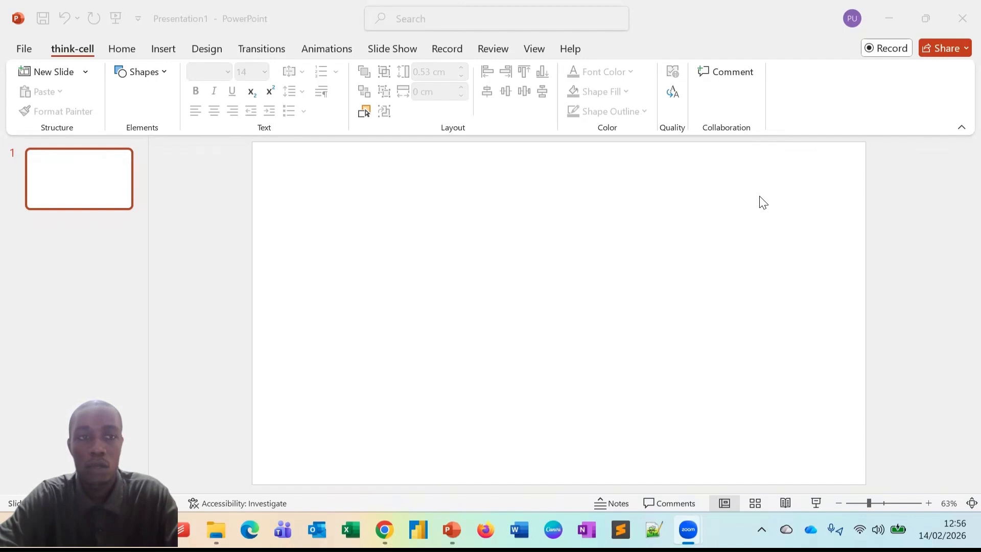
Insert a think-cell pie chart in the middle of the blank slide
left_click(76, 51)
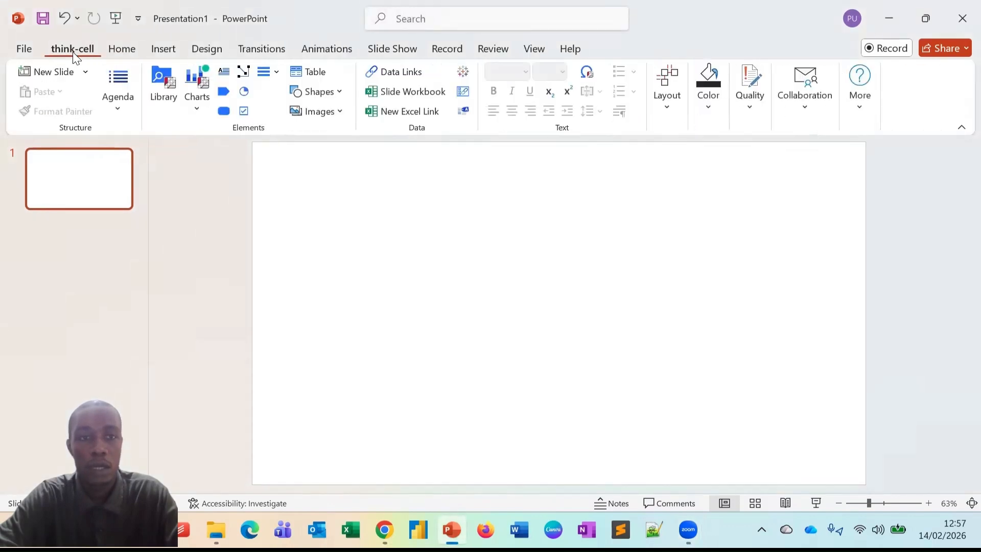
left_click(196, 106)
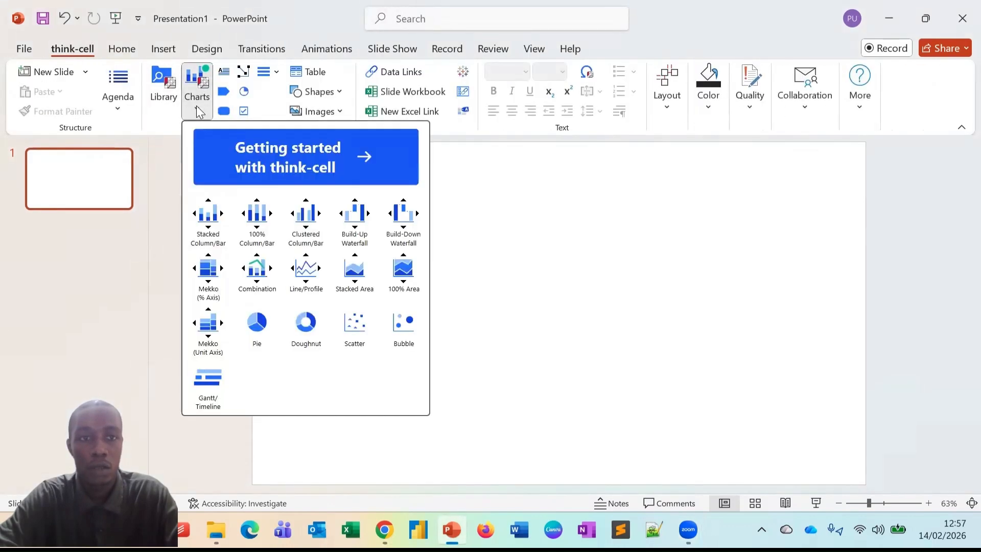
left_click(255, 337)
left_click_drag(356, 188, 669, 429)
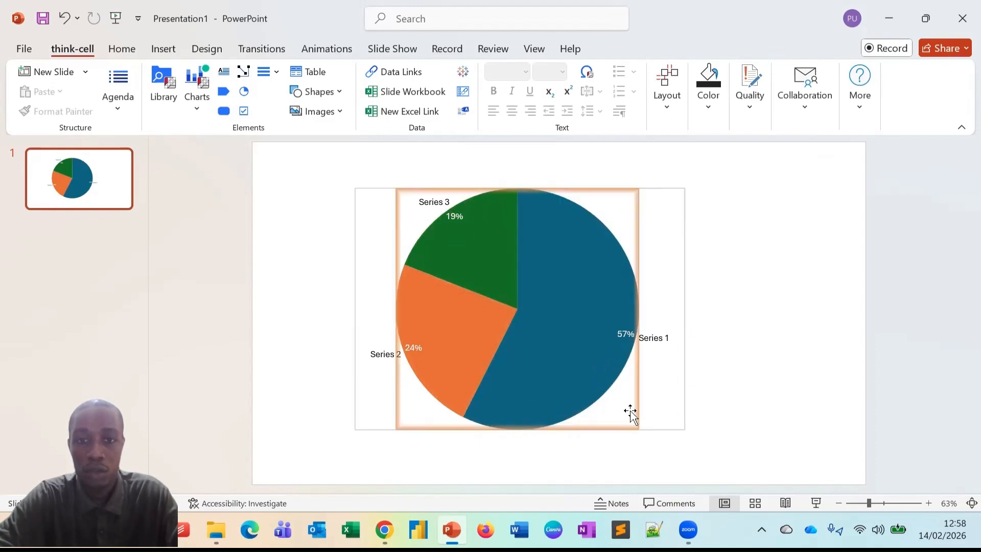
Open the pie chart's datasheet and name the four categories Africa, Europe, Asia and N.America in column A
left_click(646, 389)
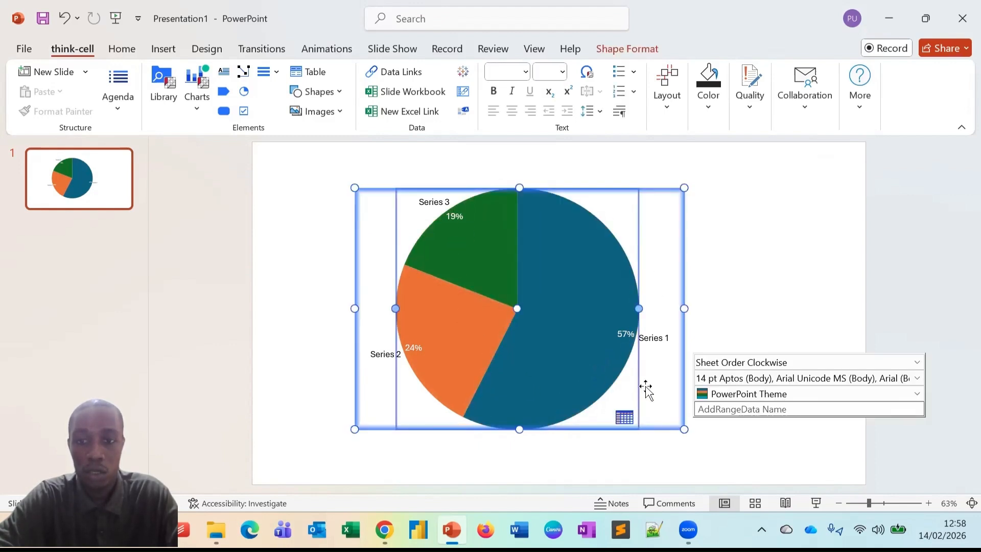
left_click(624, 417)
left_click(220, 180)
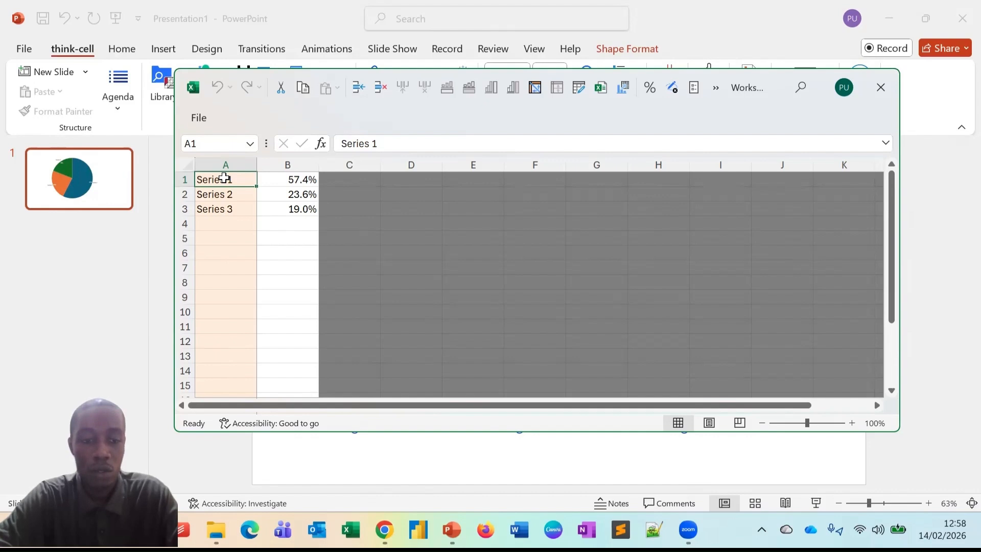
type("Africa")
key("Return")
type("Europe")
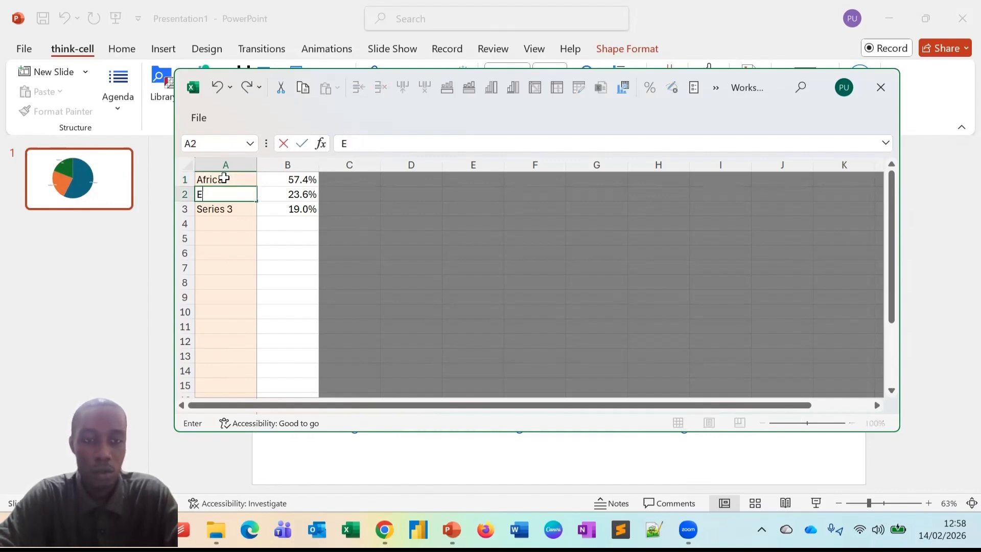
key("Return")
type("Asia")
key("Return")
type("Ocen")
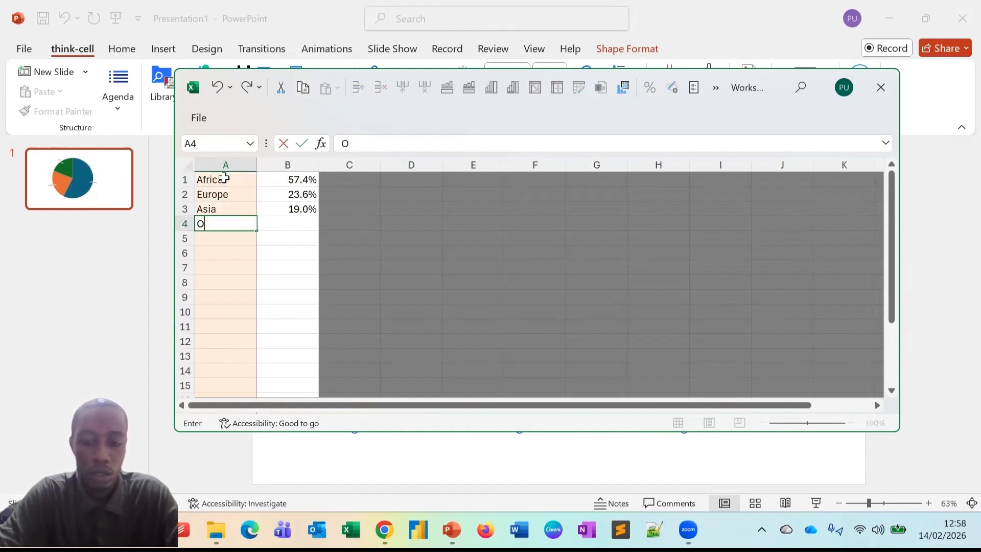
key("BackSpace")
key("BackSpace")
key("BackSpace")
key("BackSpace")
type("N.America")
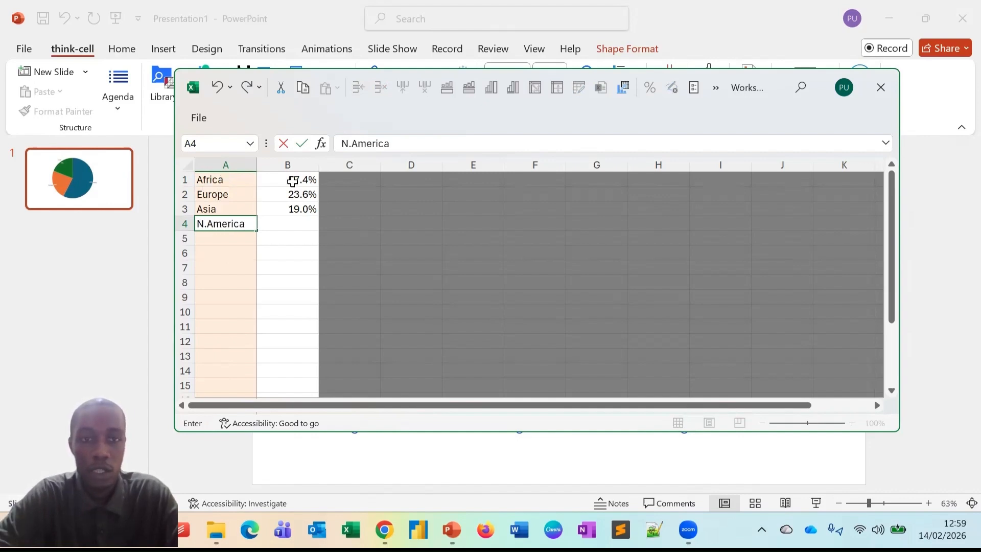
Replace the datasheet values with 25% for Africa, 17% for Europe, 23% for Asia and 35% for N.America, and return to the slide
left_click_drag(292, 182, 297, 219)
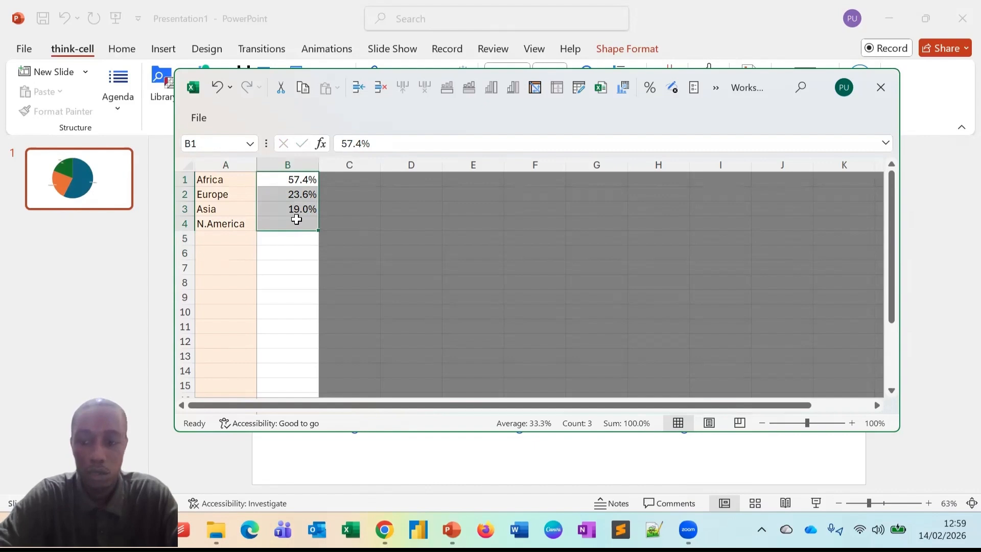
key("Delete")
left_click(282, 181)
type("25")
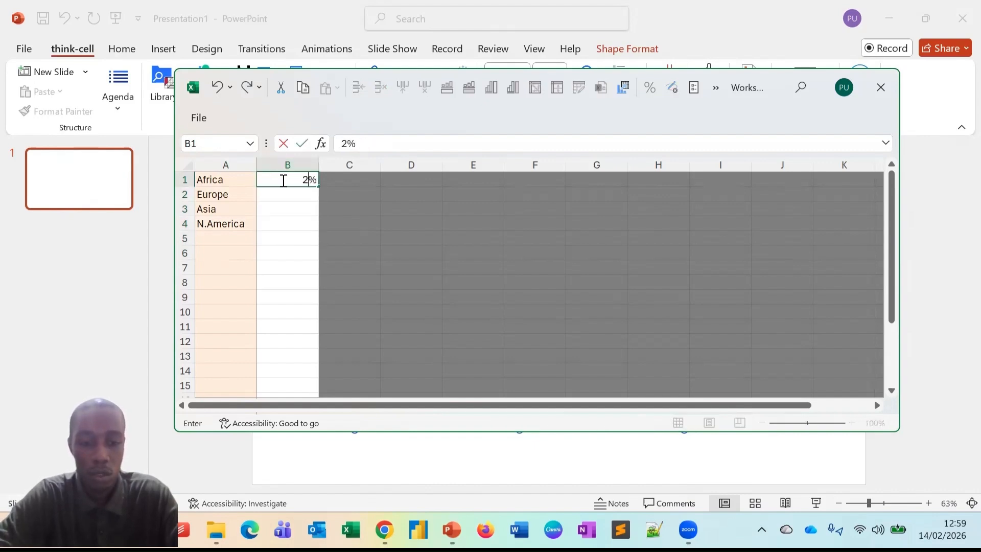
key("Return")
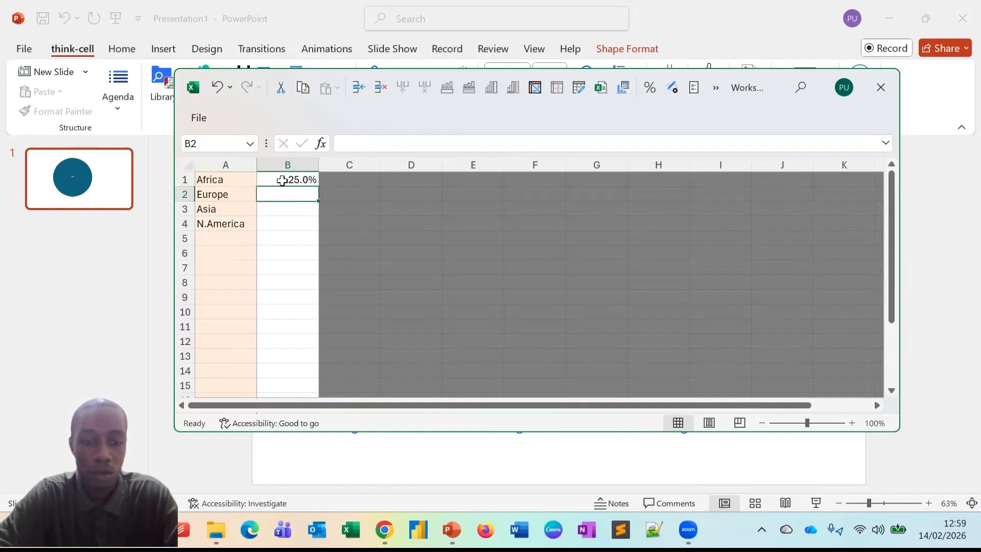
type("17")
key("Return")
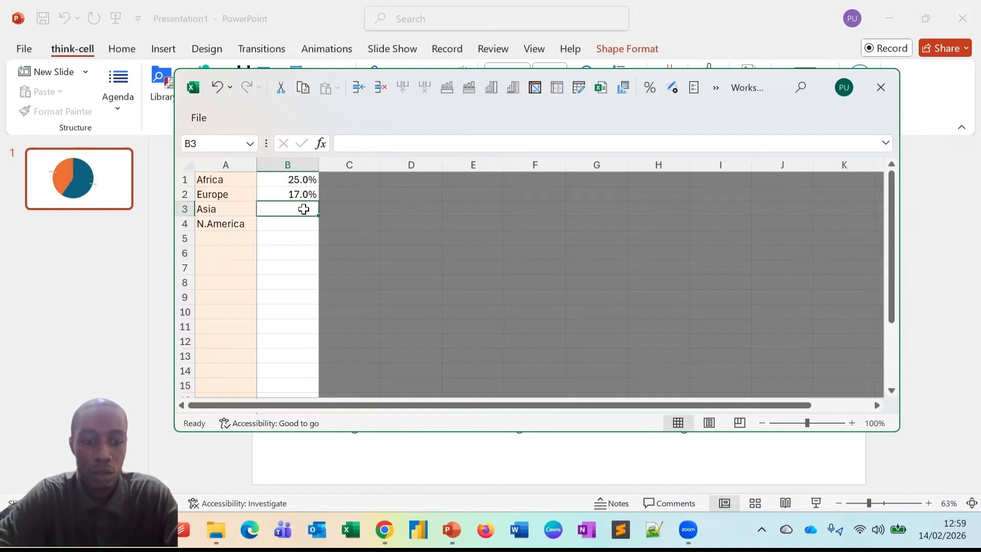
type("2")
type("3")
key("Return")
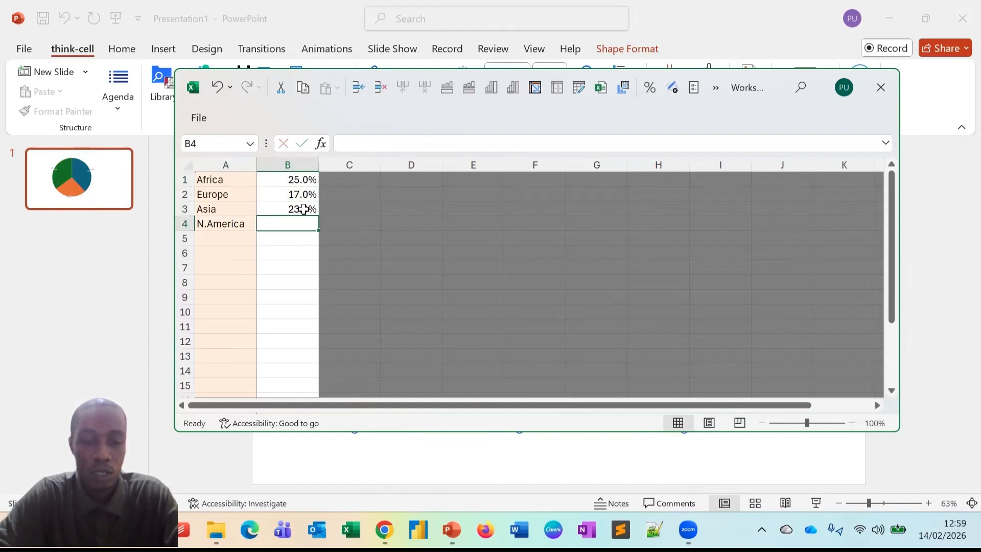
type("35")
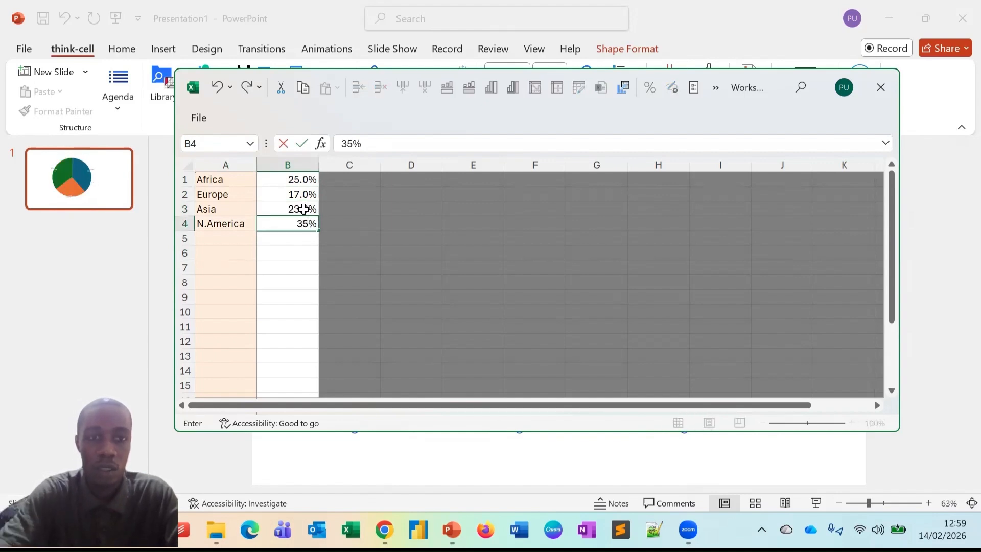
key("Return")
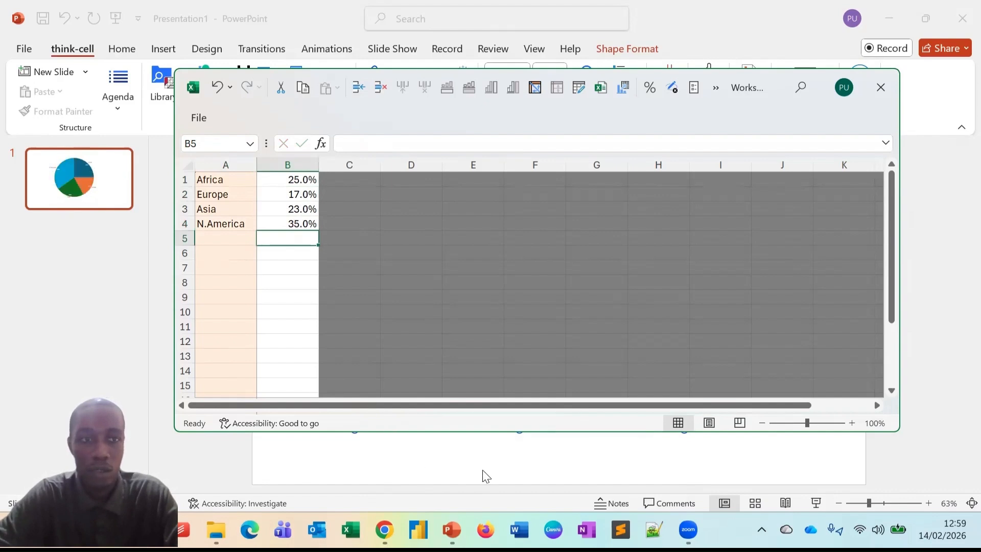
left_click(791, 289)
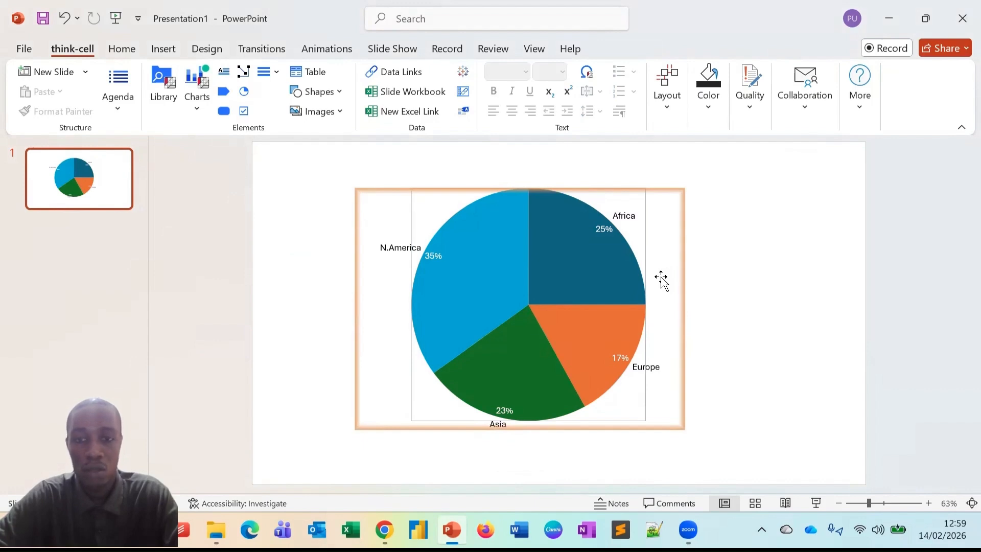
Reopen the pie chart's datasheet and switch the value column from percentages to absolute numbers
left_click(662, 279)
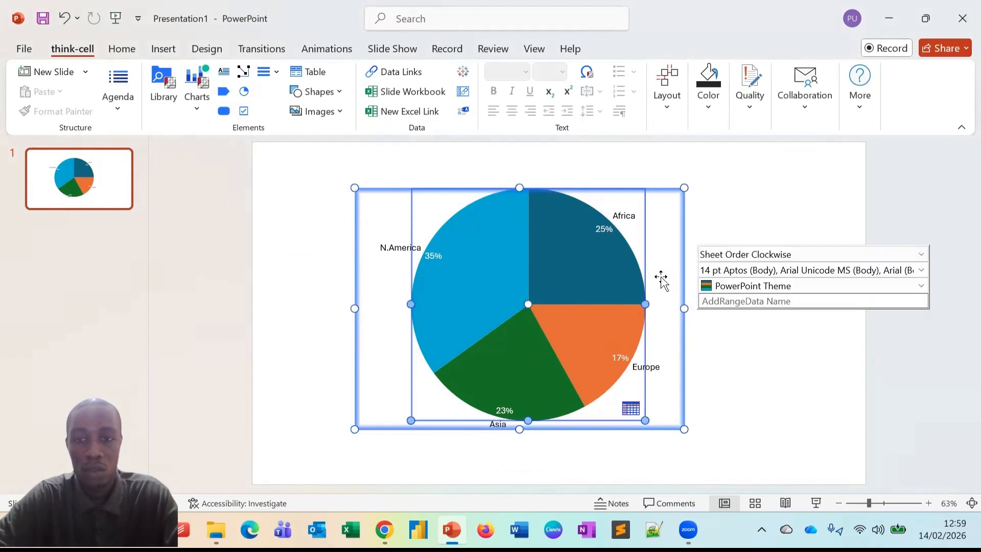
left_click(630, 409)
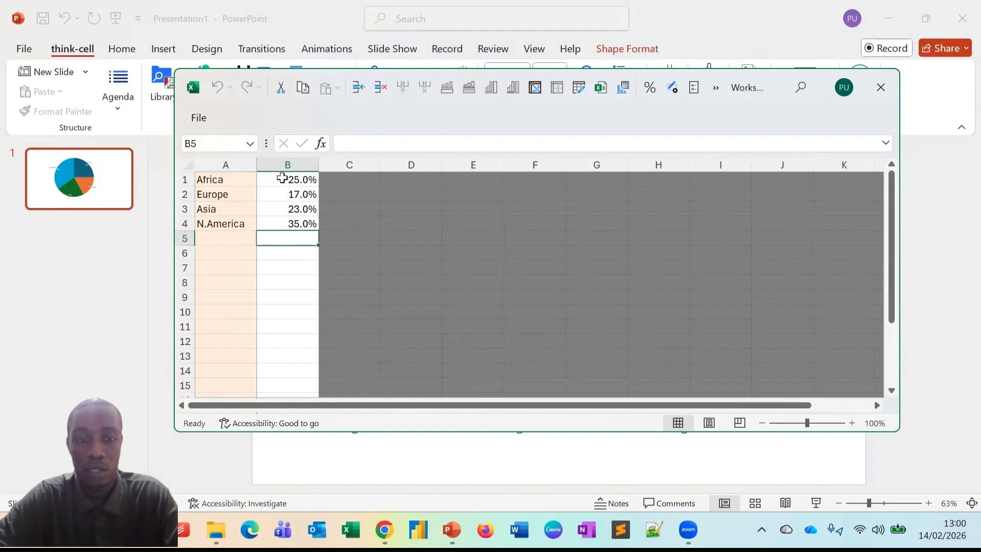
left_click_drag(283, 178, 280, 224)
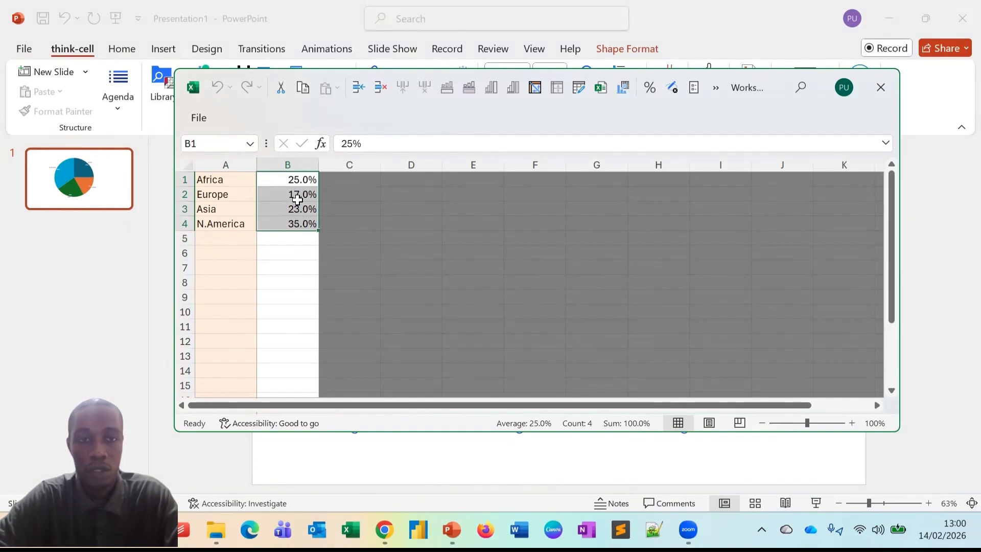
left_click(289, 161)
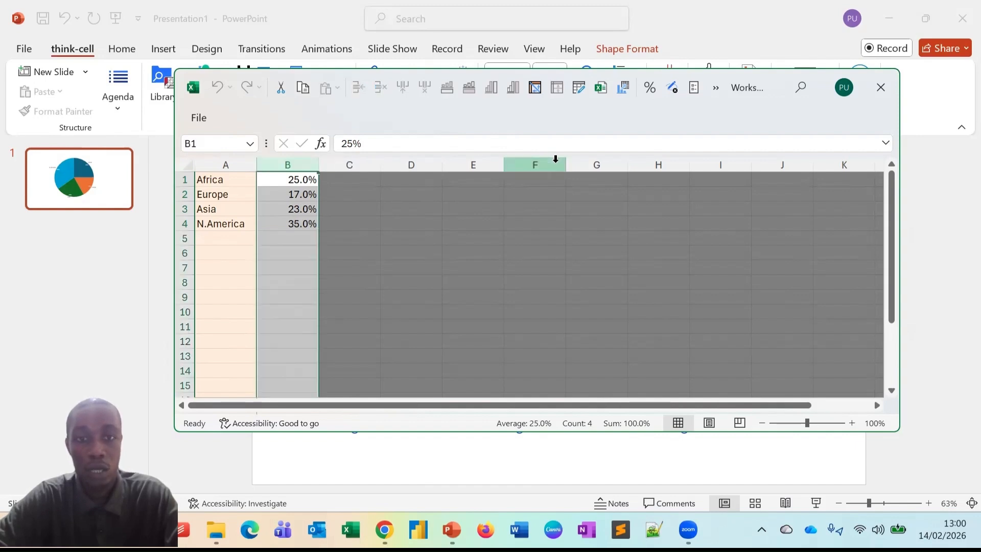
left_click(650, 90)
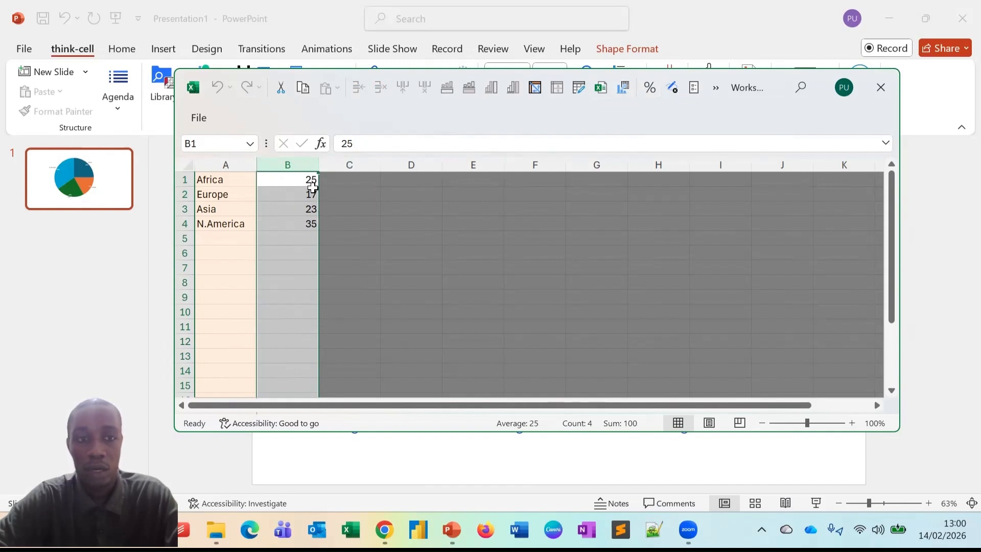
left_click(309, 221)
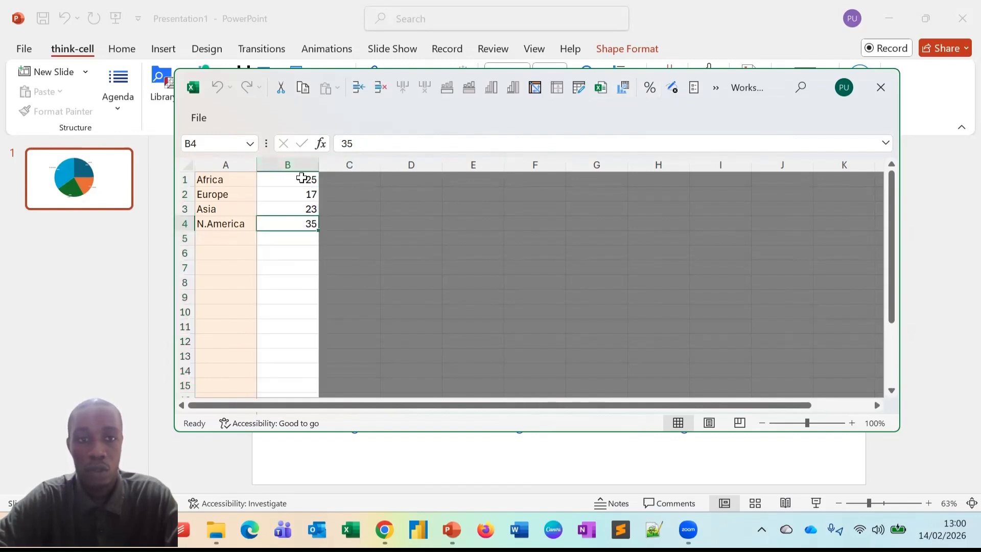
Set the absolute values to 259 for Africa, 120 for Europe, 59 for Asia and 98 for N.America, and return to the slide
left_click_drag(303, 179, 300, 224)
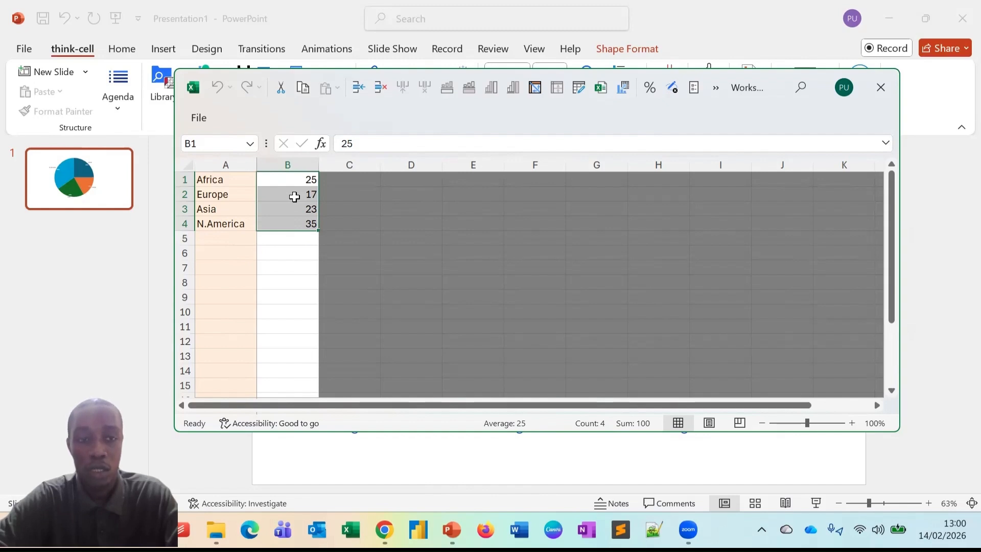
left_click(295, 181)
type("2")
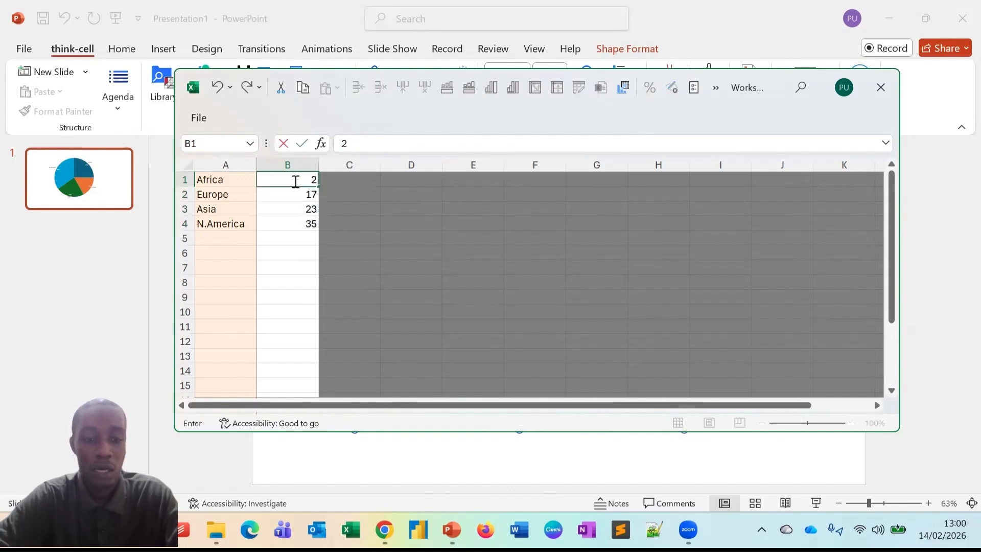
type("5")
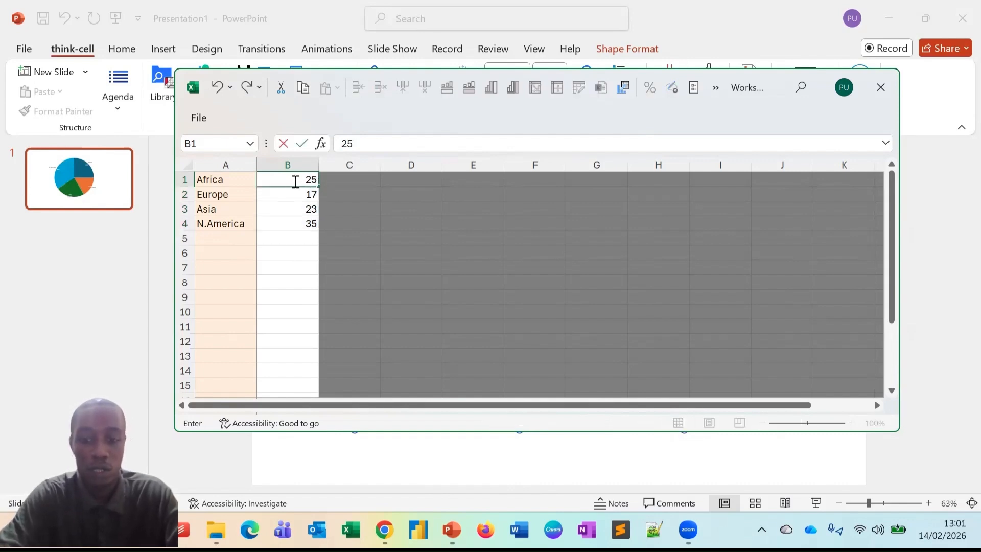
type("9")
key("Return")
type("120")
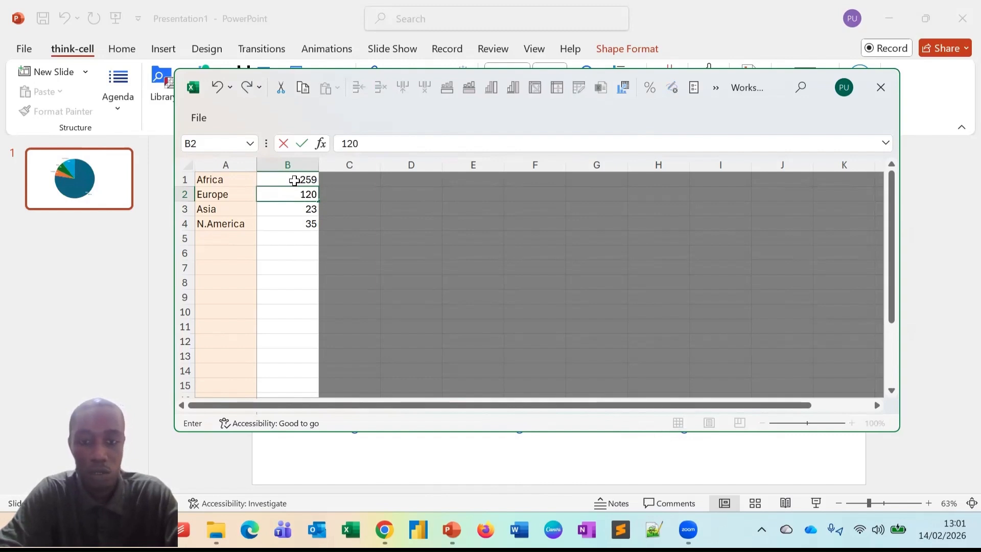
key("Return")
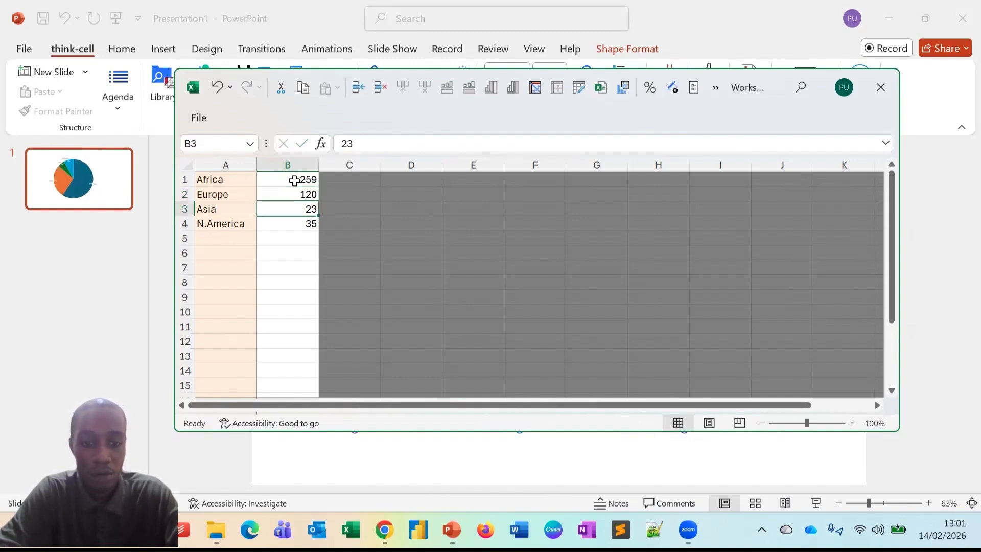
type("59")
key("Return")
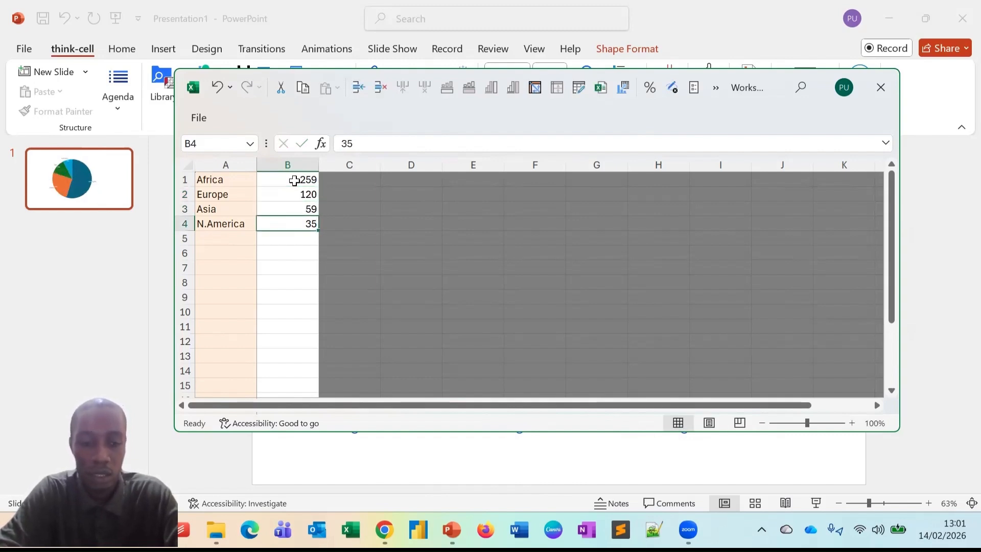
type("98")
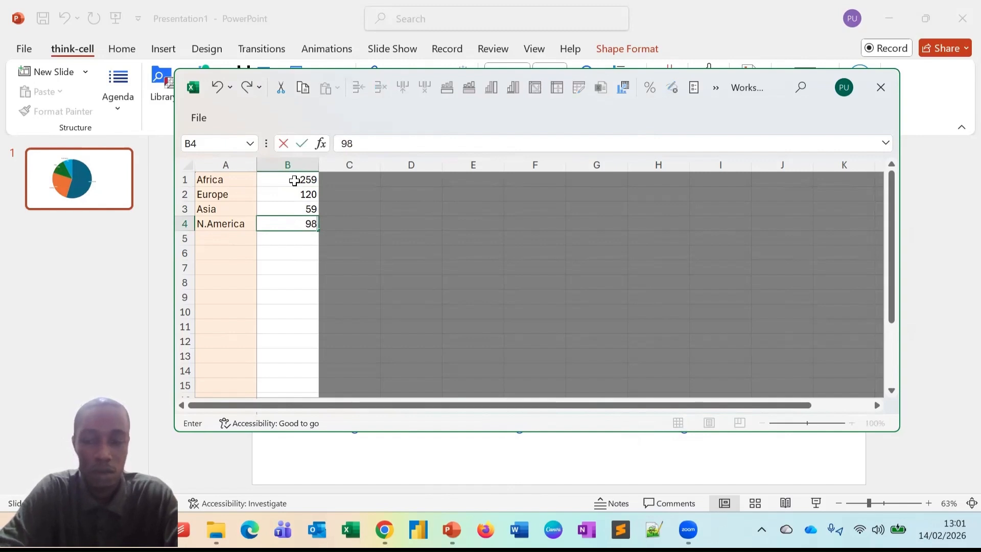
key("Return")
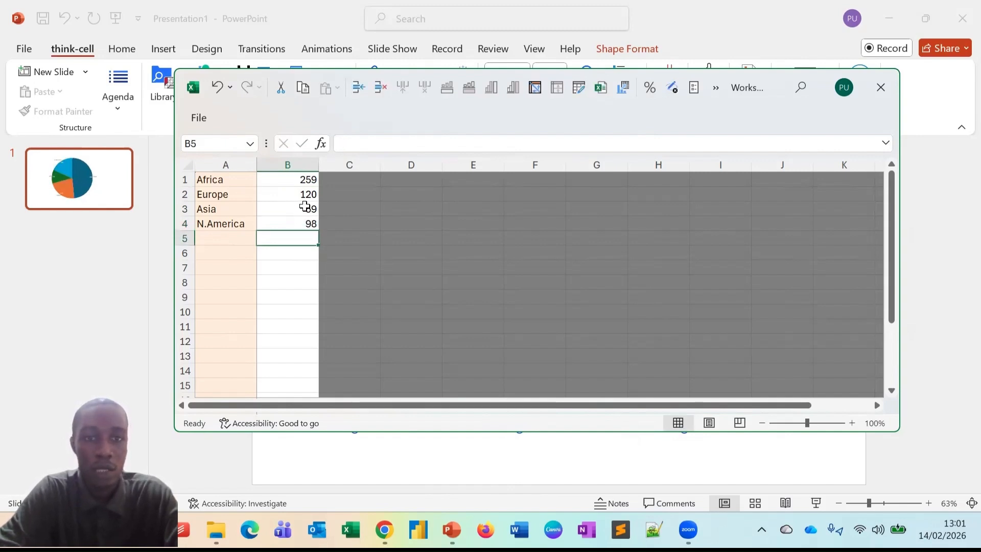
left_click(438, 479)
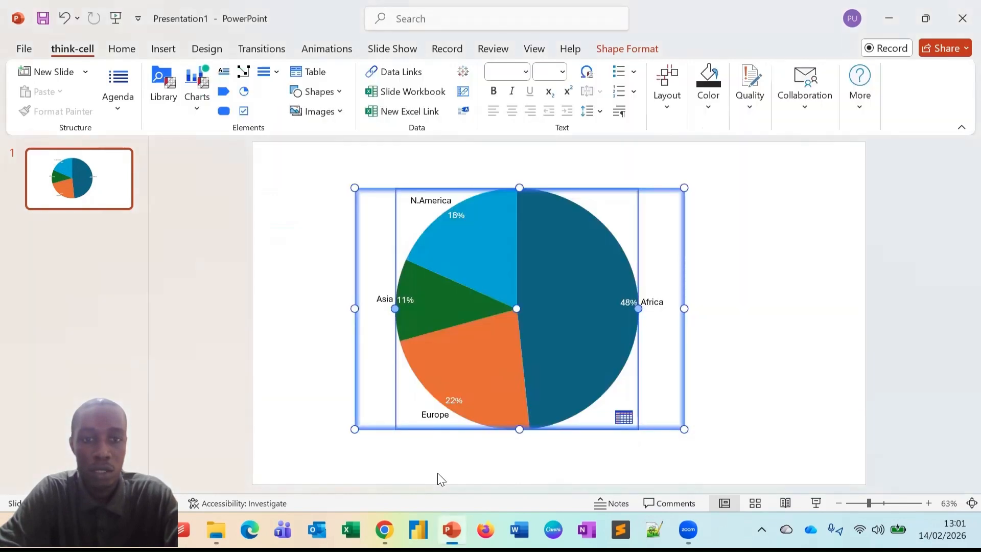
left_click(307, 329)
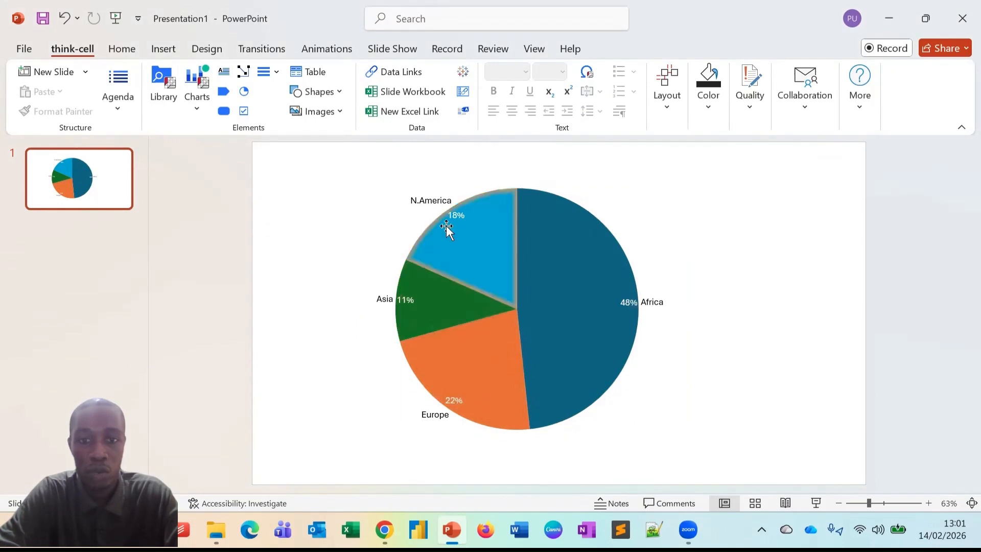
Change the pie chart's slice order to Sheet Order Counterclockwise
left_click(668, 230)
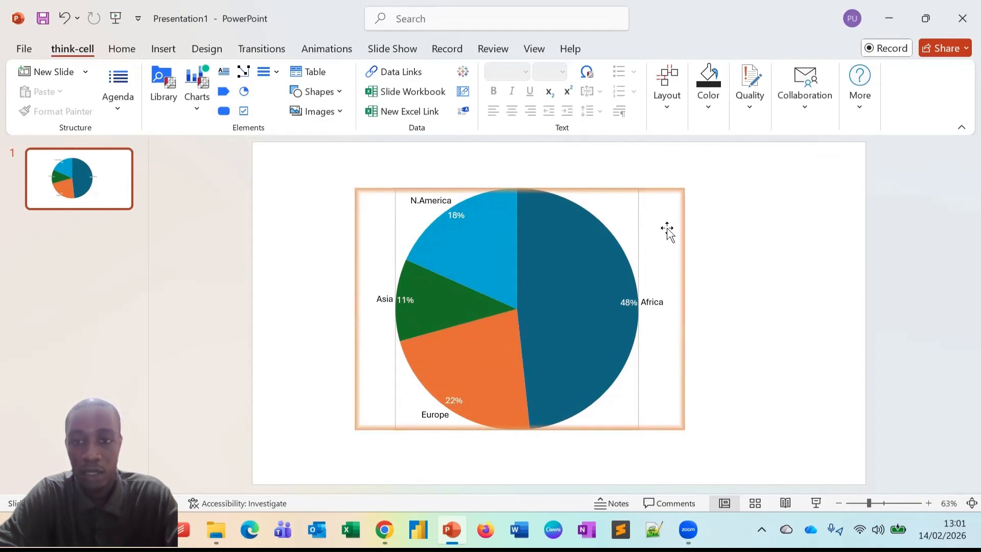
left_click(653, 217)
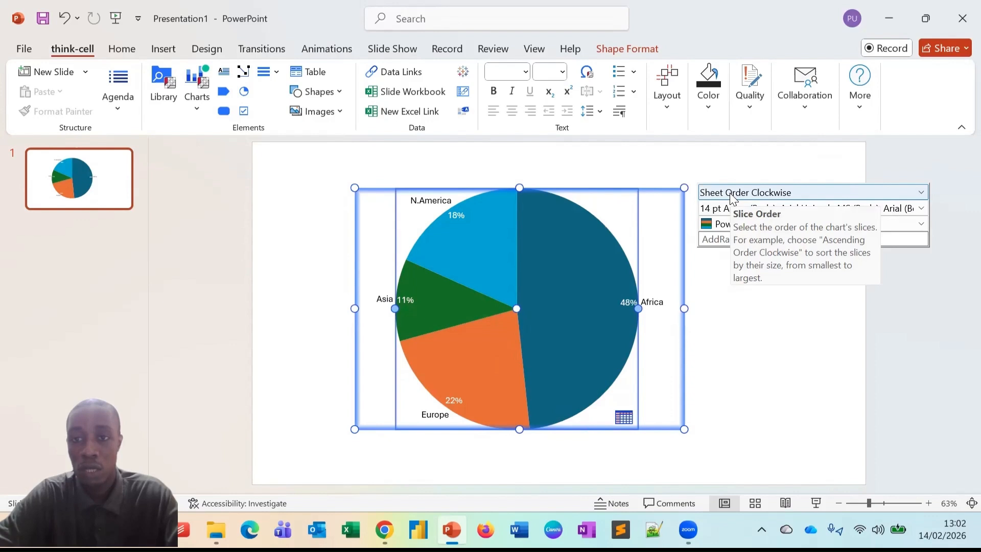
left_click(731, 197)
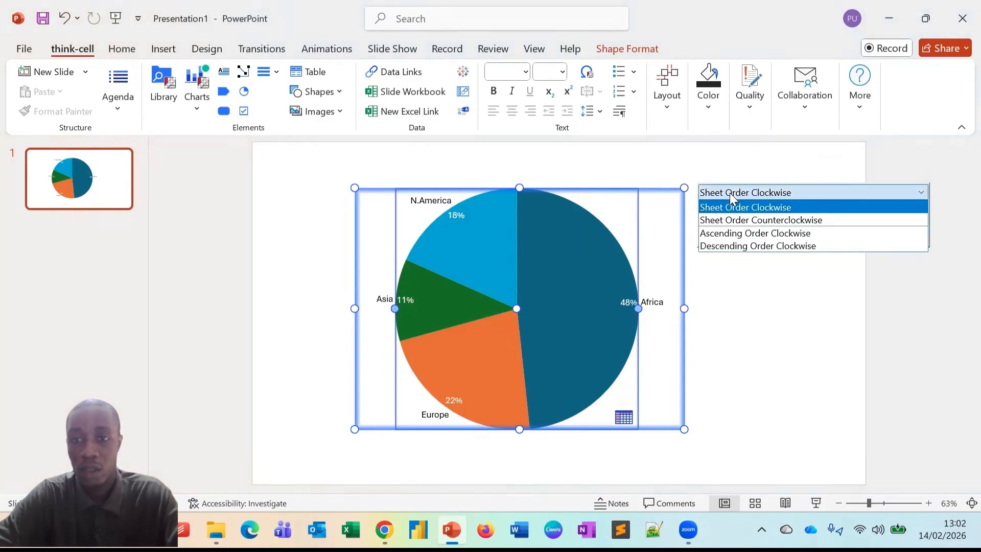
left_click(731, 219)
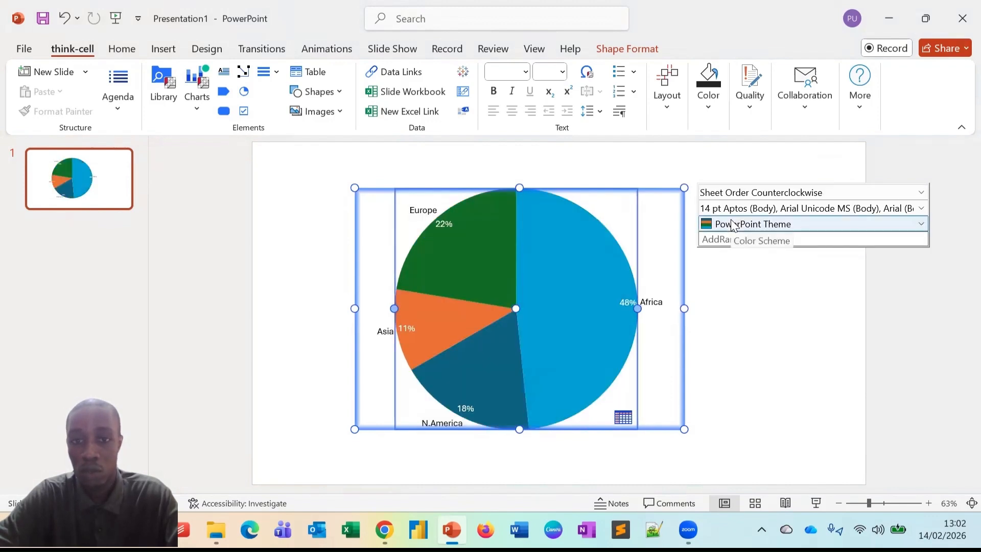
Try the Ascending Order Clockwise and Descending Order Clockwise slice orders on the pie chart
left_click(759, 194)
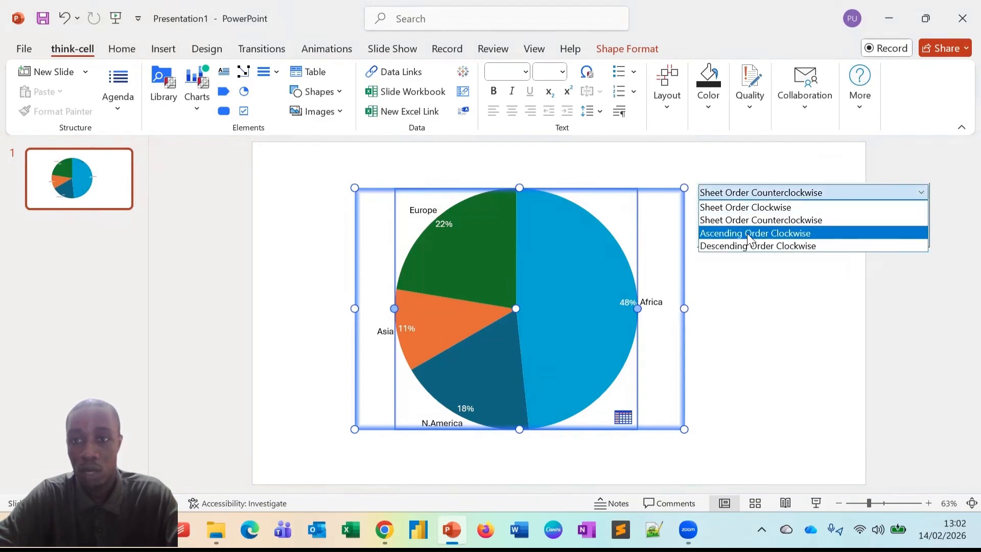
left_click(748, 234)
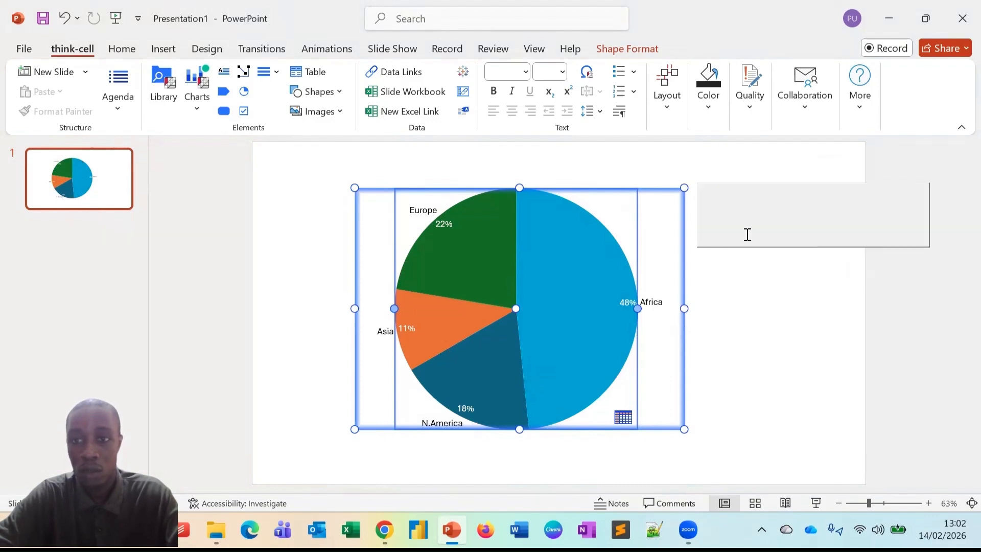
left_click(767, 193)
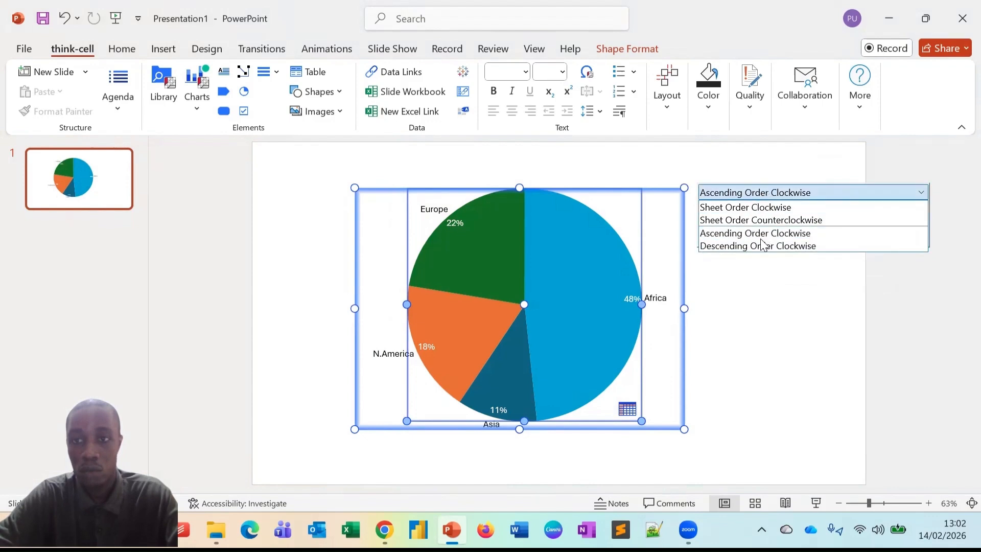
left_click(761, 244)
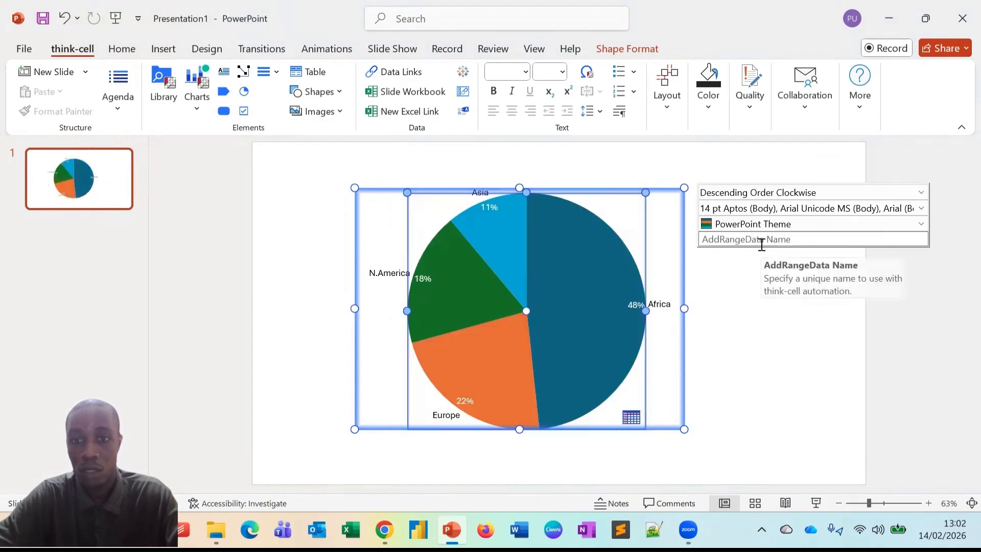
Return the pie chart's slice order to Sheet Order Clockwise and deselect the chart
left_click(761, 195)
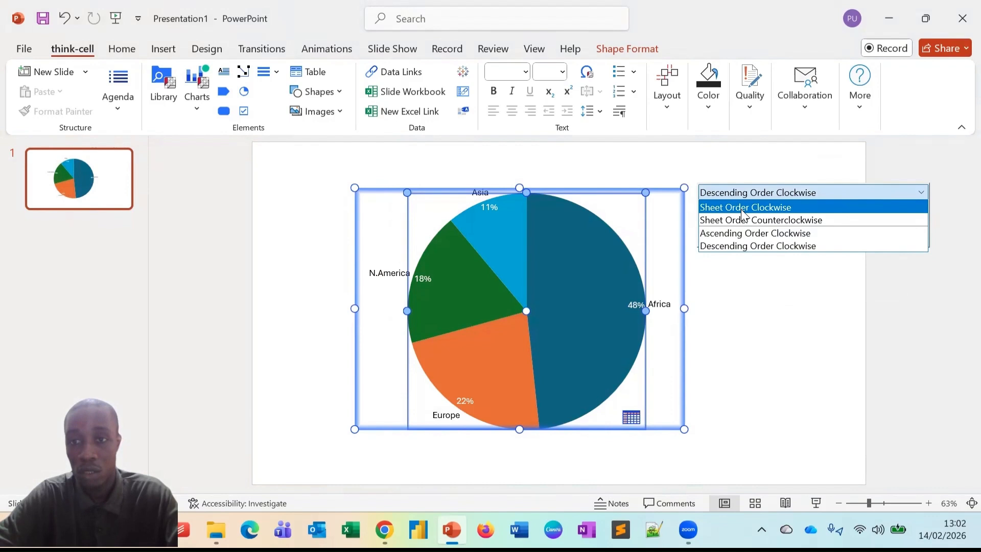
left_click(744, 208)
left_click(725, 329)
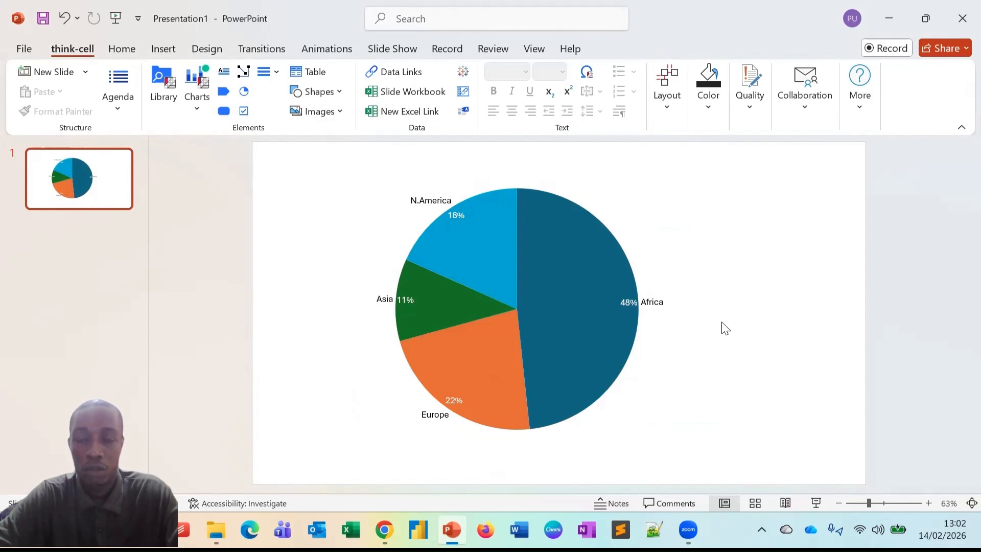
Reposition the Europe label along the outer edge of its slice, trying spots beside and below the pie
left_click(444, 415)
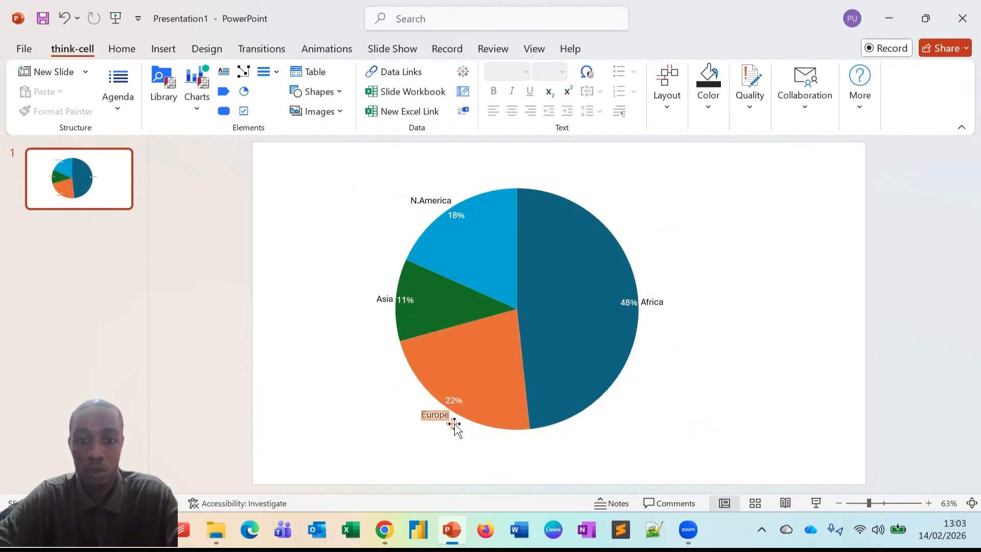
double_click(454, 423)
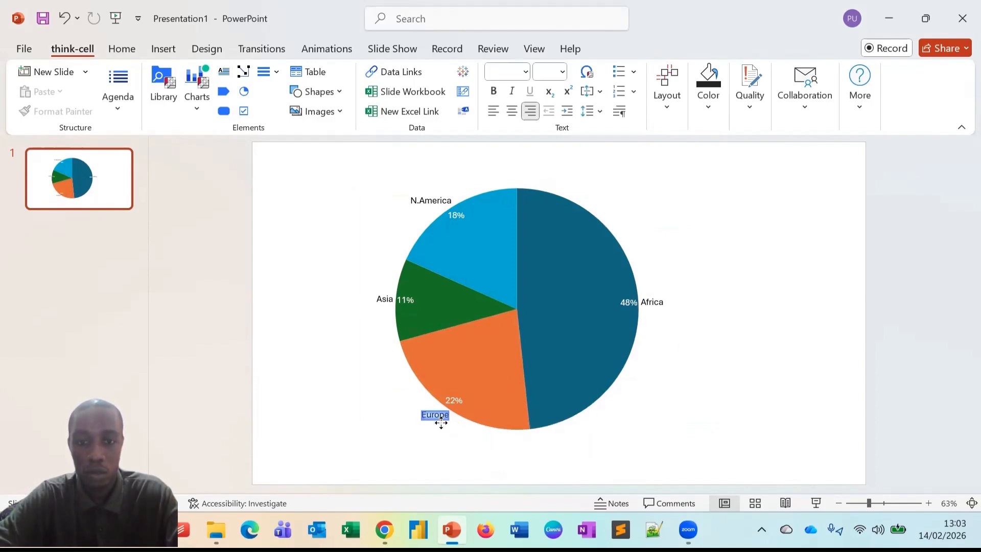
left_click_drag(441, 422, 412, 415)
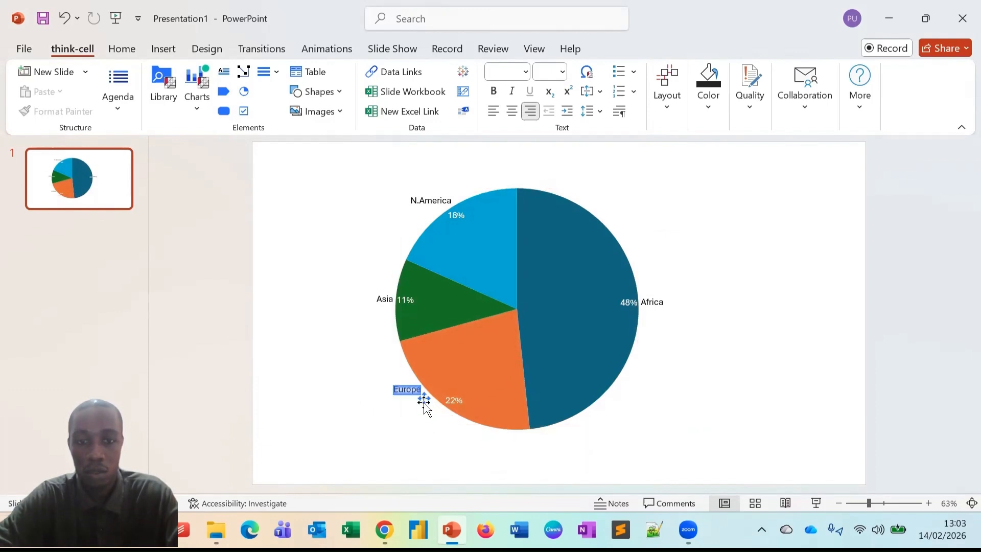
left_click_drag(424, 401, 507, 483)
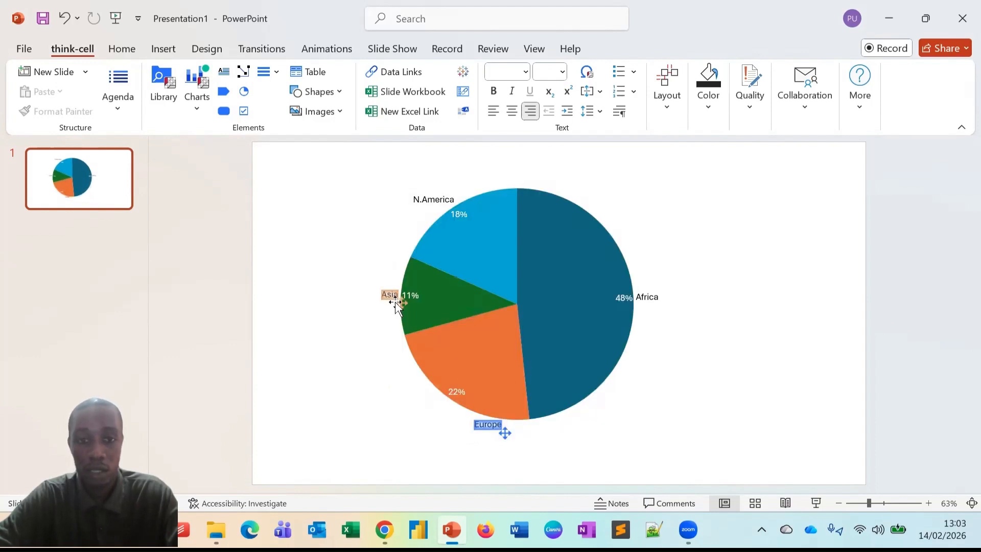
Shift the Asia label slightly lower and the N.America label slightly outward along their slices, and deselect the labels
left_click_drag(400, 300, 394, 275)
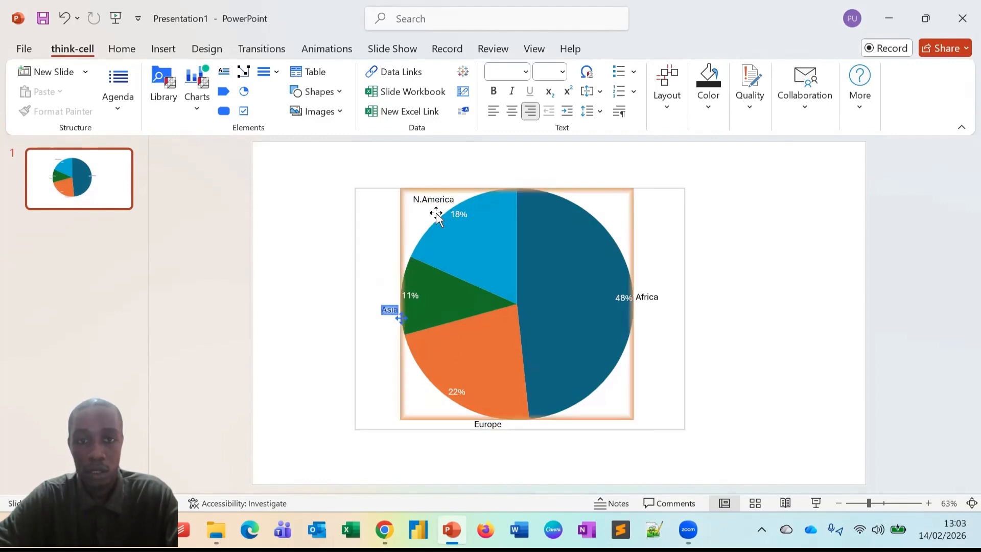
left_click(437, 199)
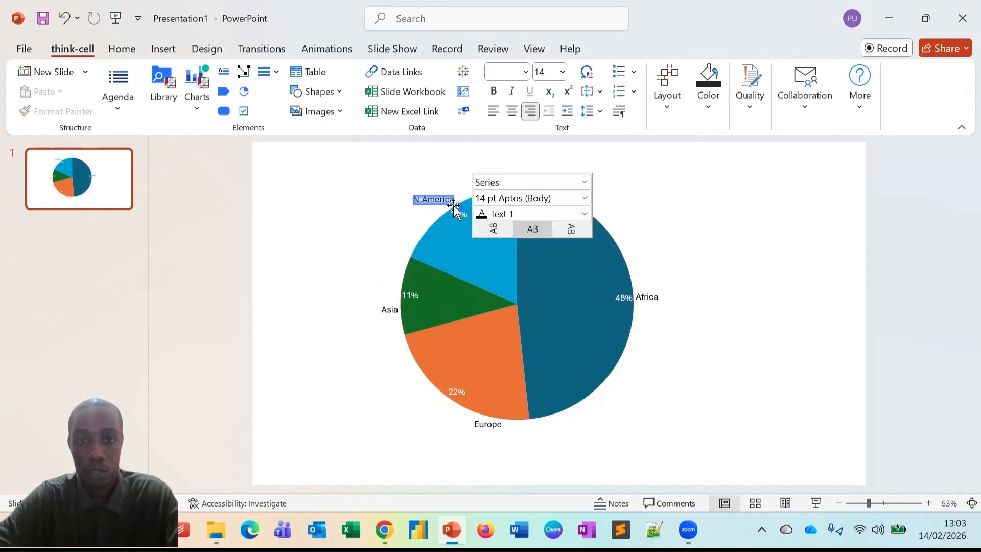
left_click(737, 226)
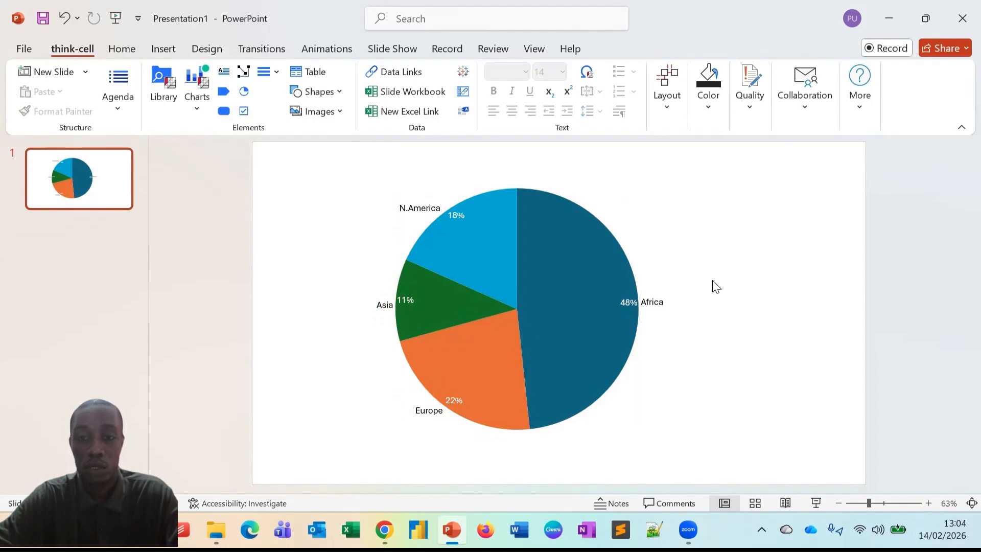
Rotate the pie chart so that the Europe slice sits in the pie's upper-right quarter
left_click(665, 259)
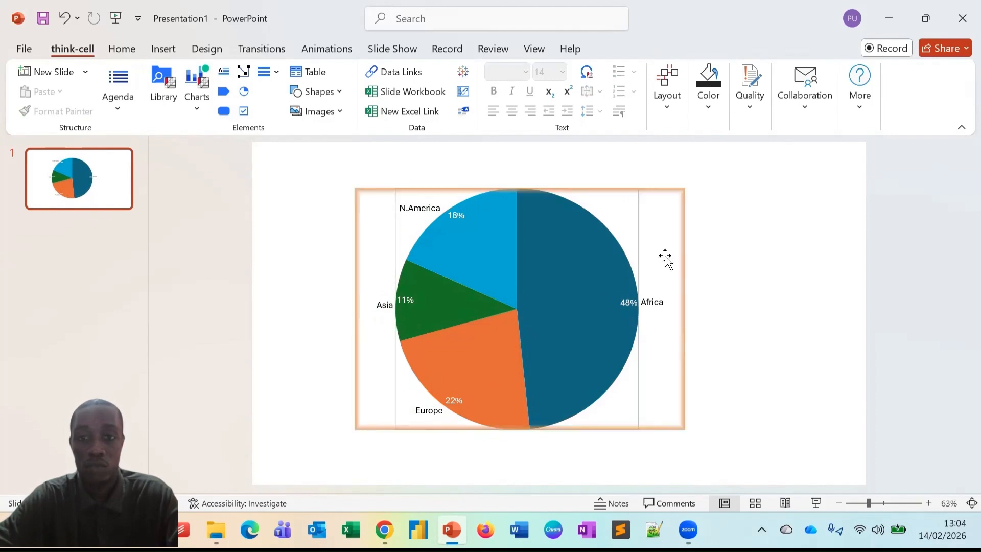
left_click(652, 217)
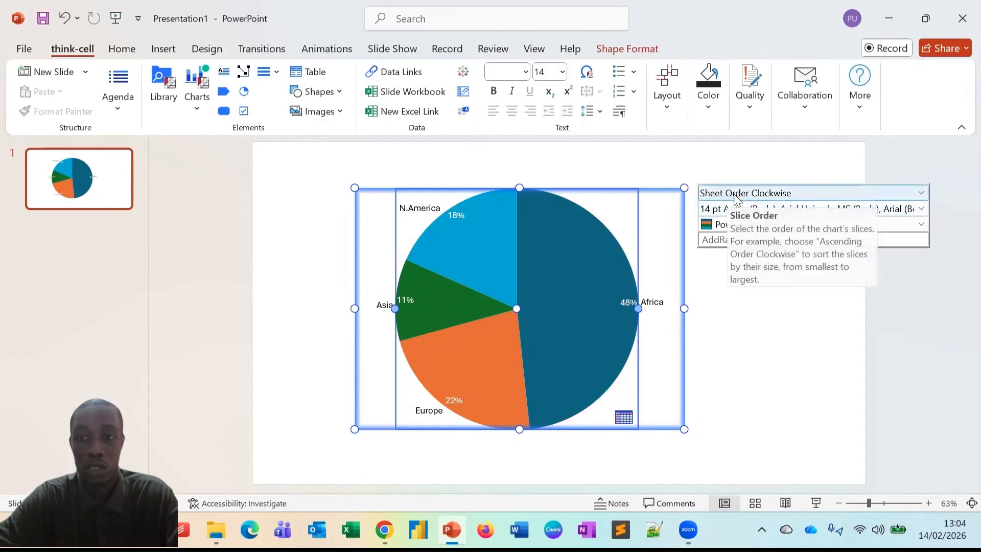
mouse_move(489, 358)
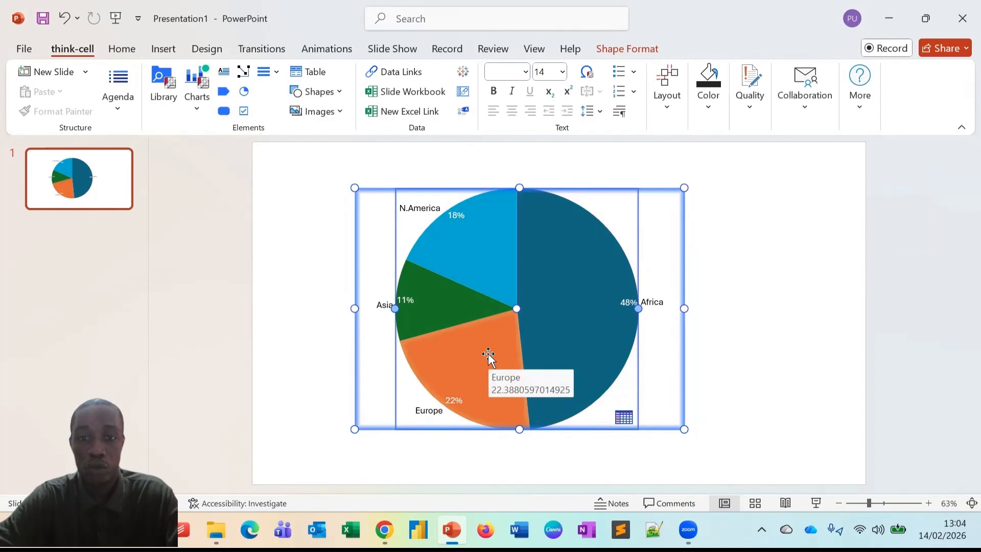
left_click(489, 358)
mouse_move(565, 251)
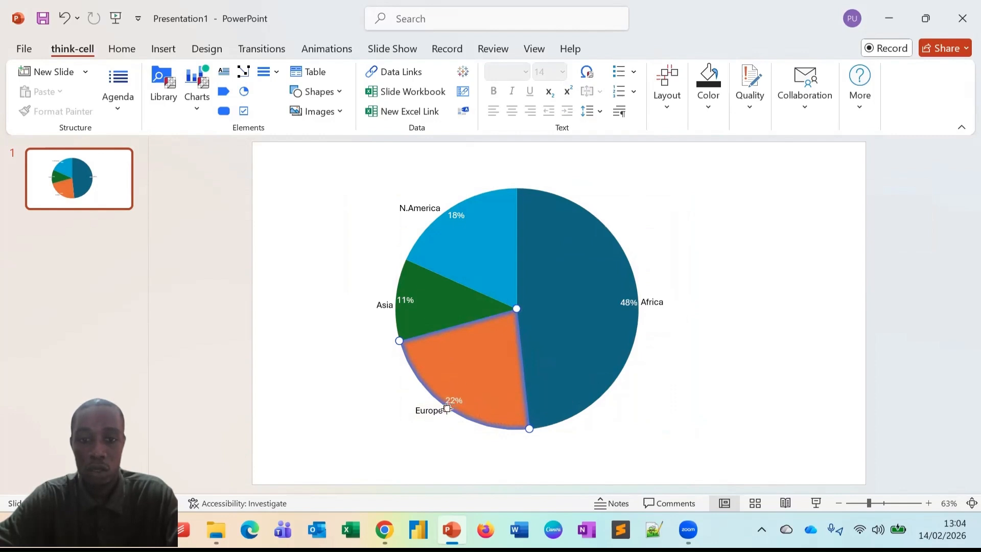
left_click_drag(447, 409, 572, 274)
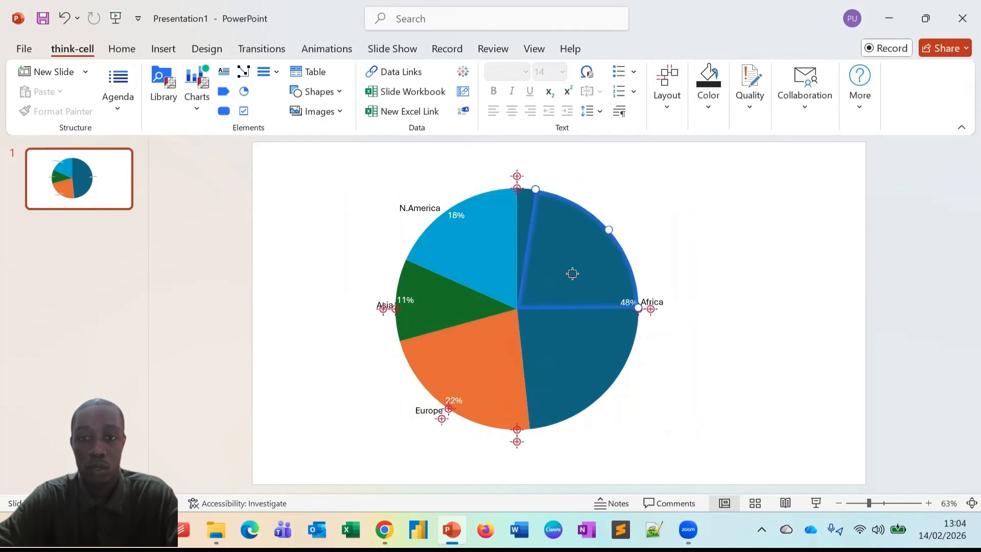
left_click_drag(573, 274, 572, 275)
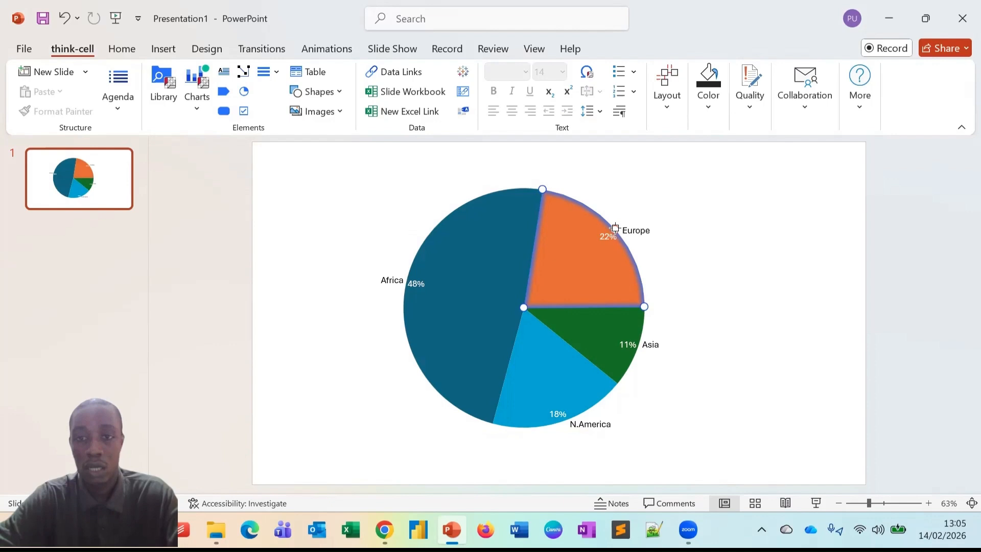
Explode the Europe slice slightly outward from the rest of the pie, and leave the chart deselected
left_click_drag(615, 228, 634, 221)
left_click(729, 268)
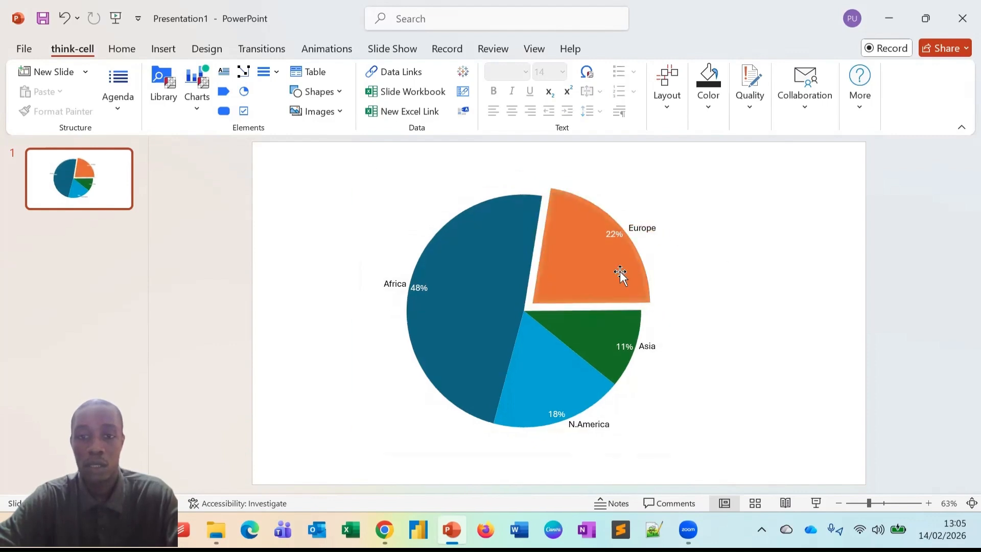
mouse_move(619, 273)
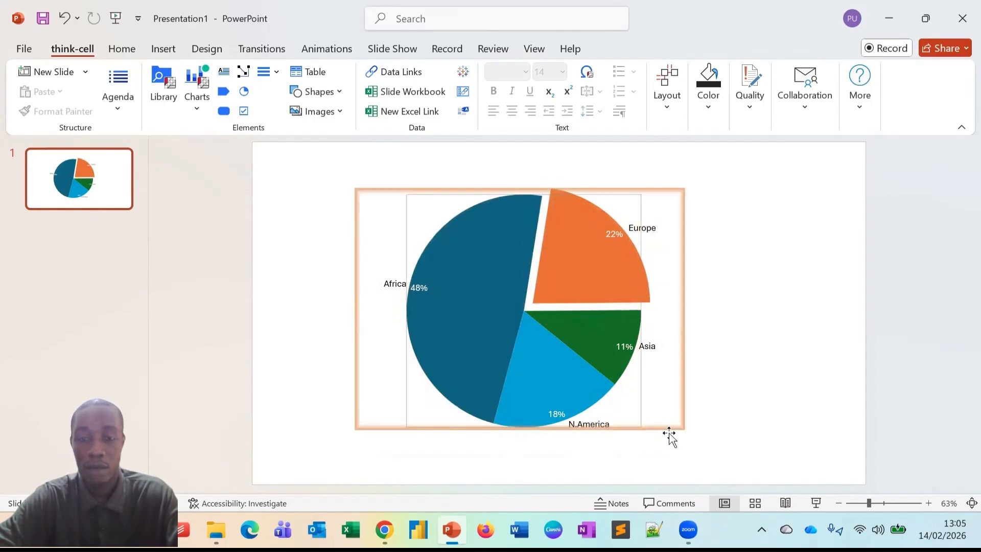
left_click(624, 263)
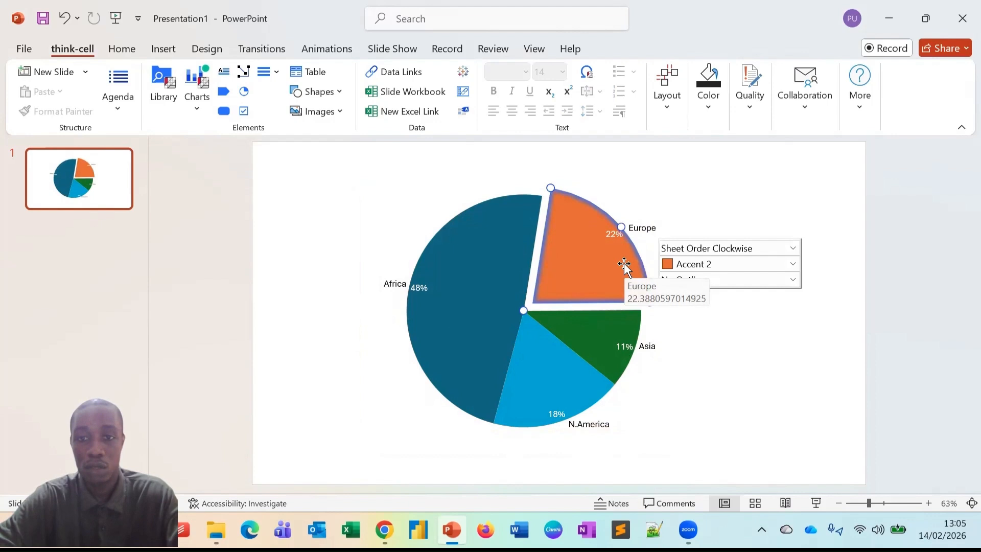
left_click(739, 186)
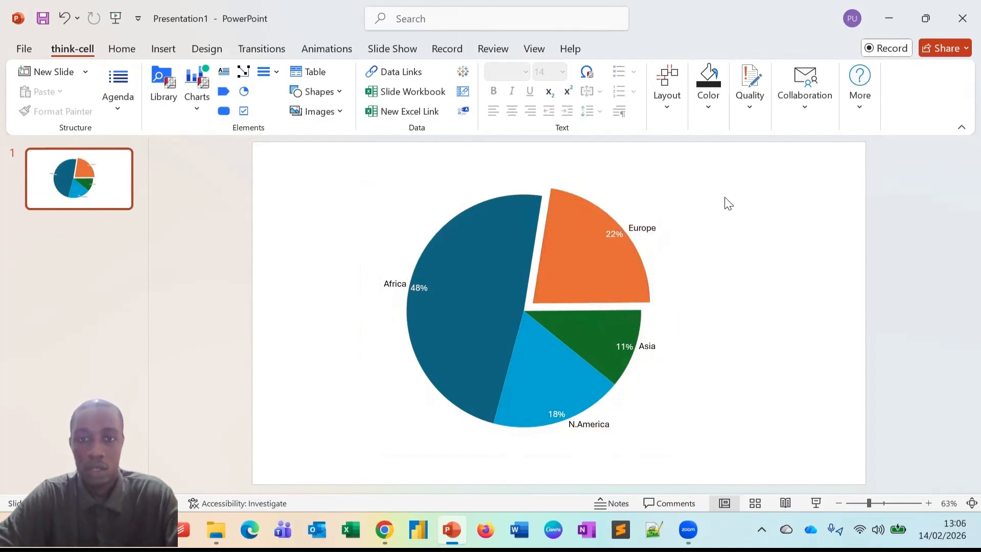